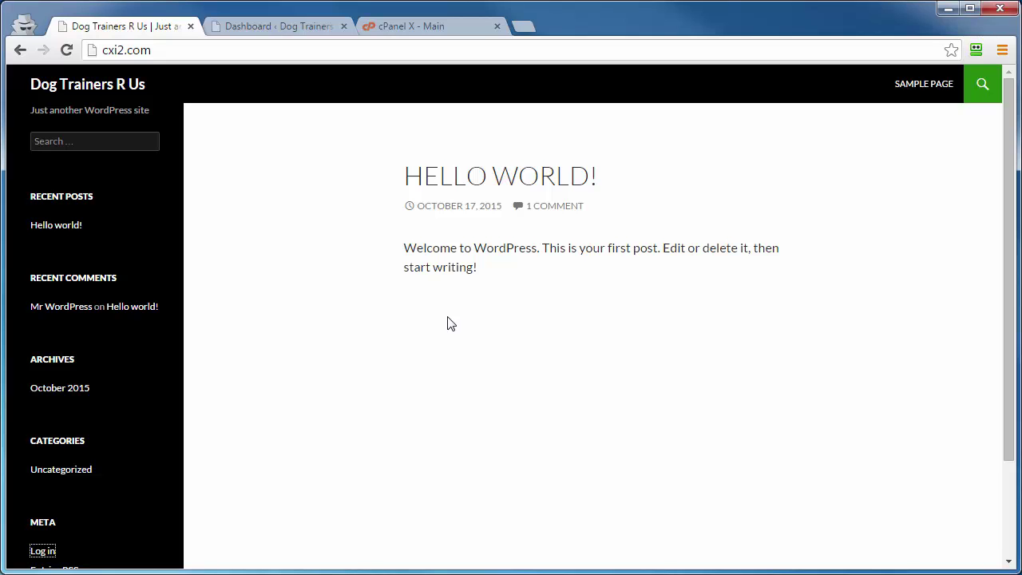
Switch to cPanel, launch phpMyAdmin and open the wp_users table in the cxi2_dgths4 database
left_click(402, 26)
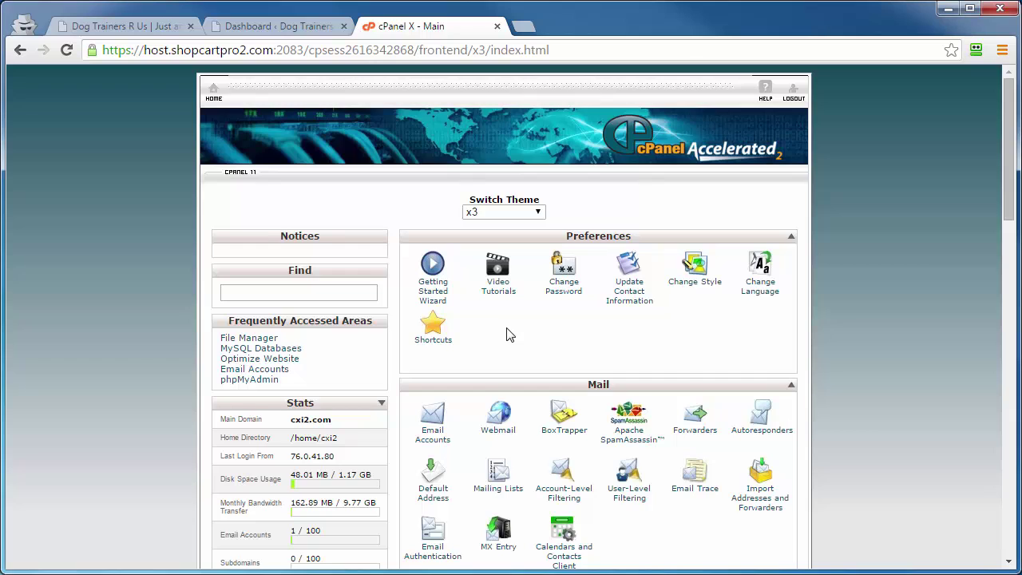
scroll(508, 334, "down", 10)
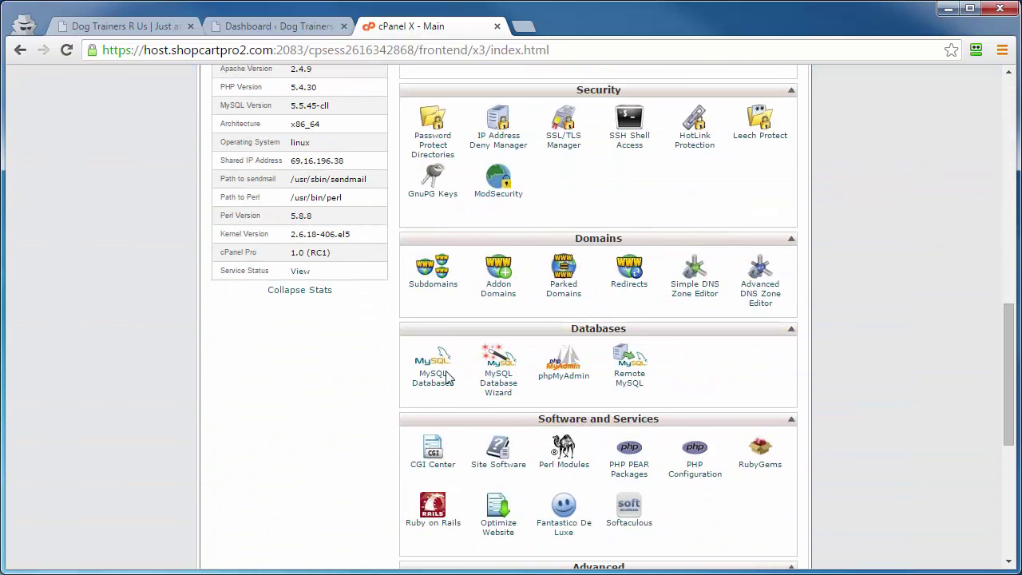
left_click(563, 380)
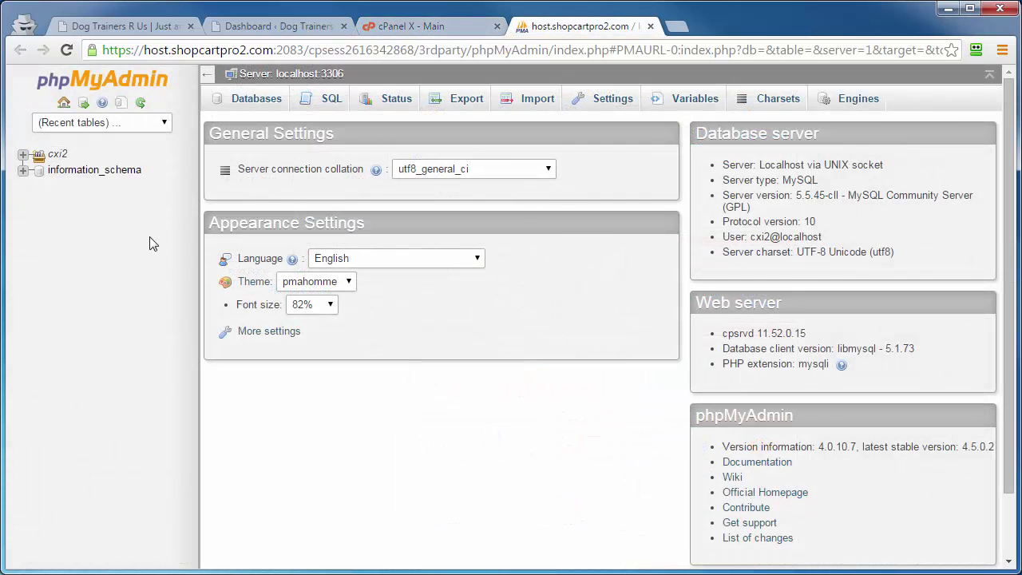
left_click(23, 154)
left_click(73, 174)
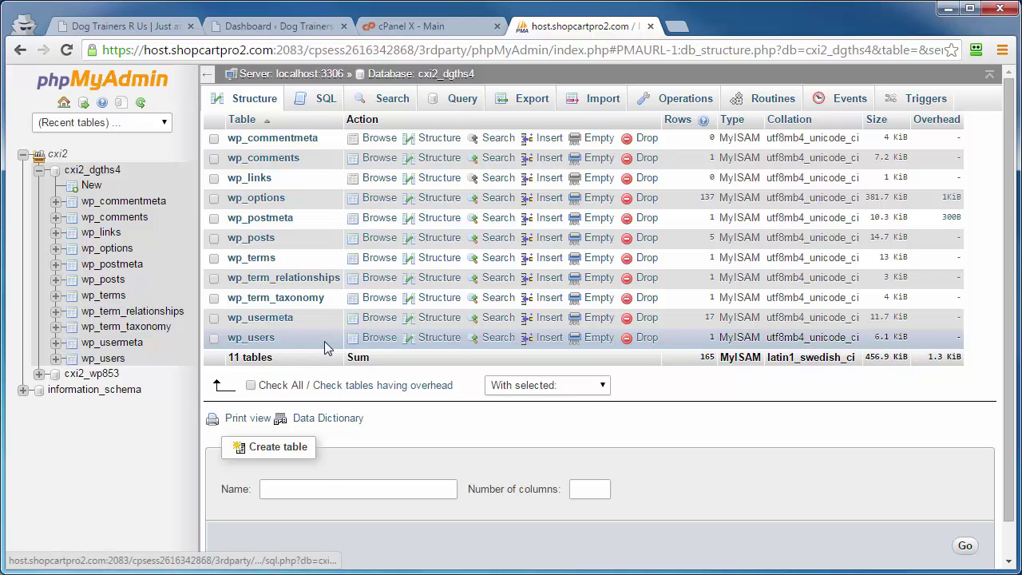
left_click(264, 339)
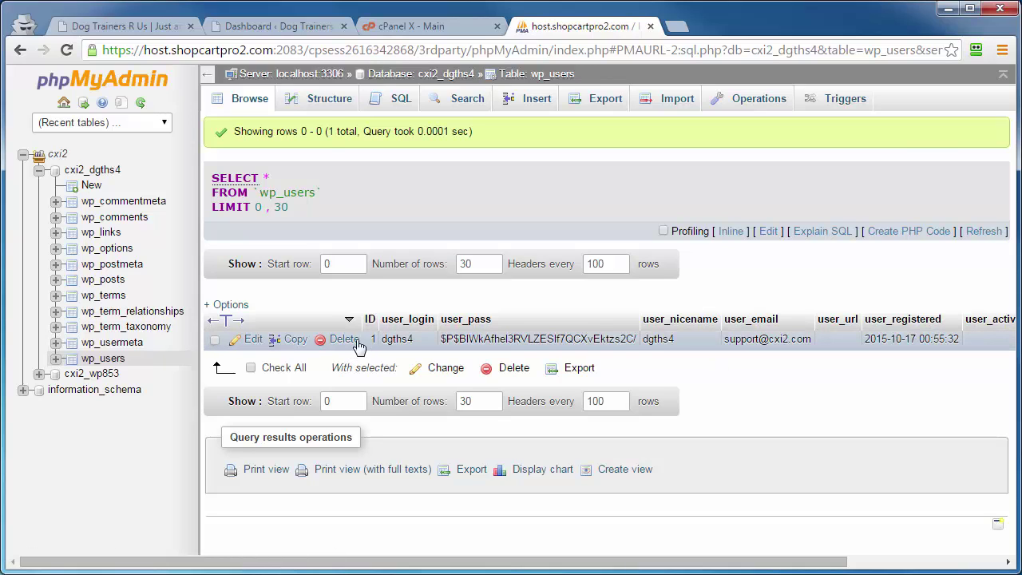
Switch to the WordPress dashboard and start a new user with the Administrator role
left_click(232, 28)
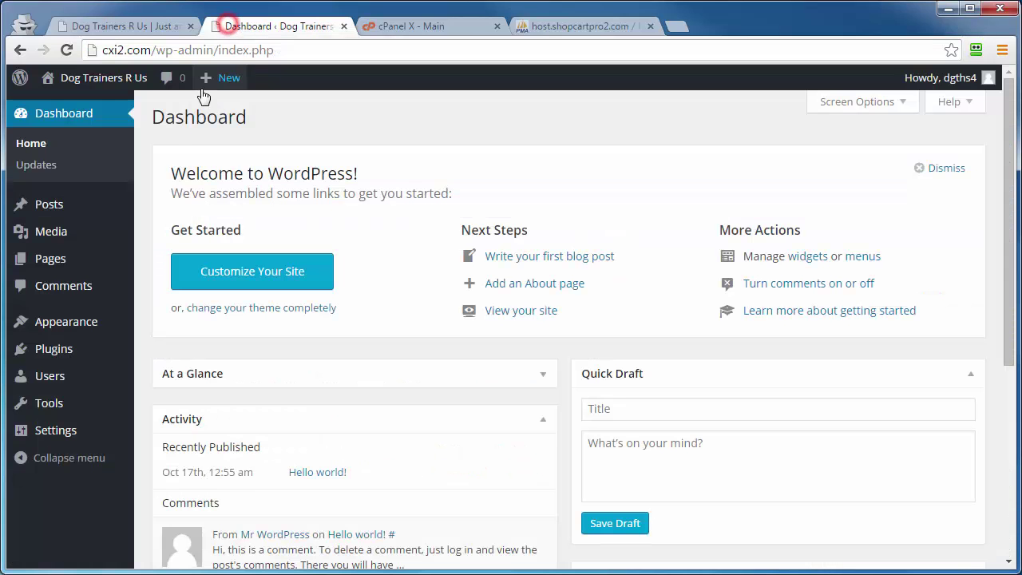
mouse_move(50, 386)
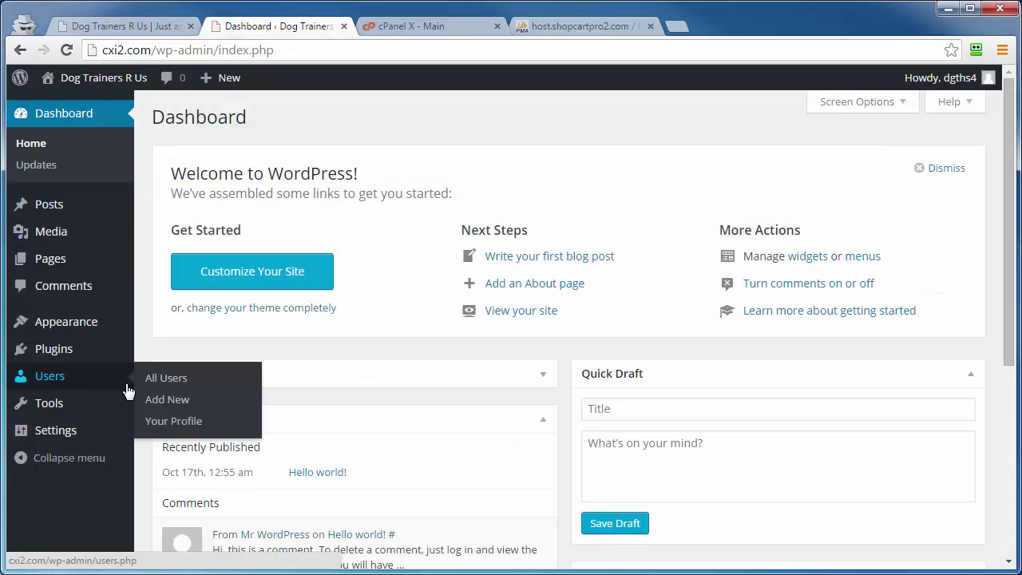
left_click(169, 402)
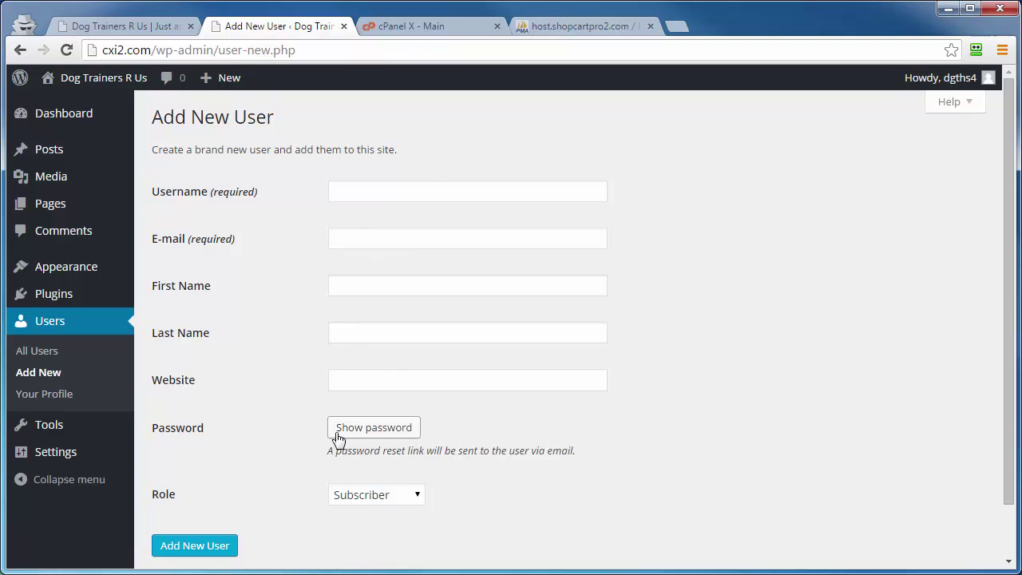
left_click(388, 496)
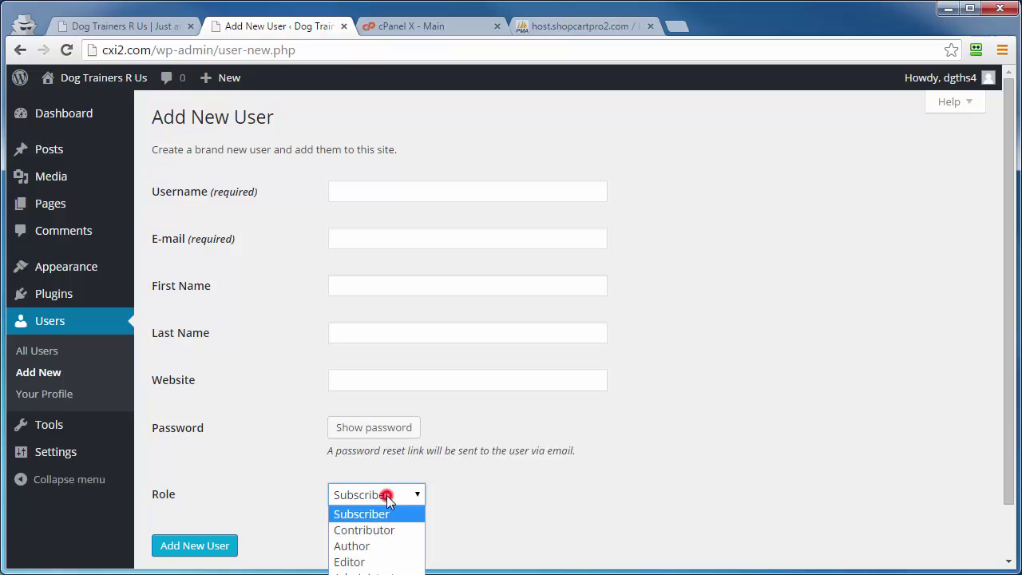
scroll(400, 495, "down", 1)
left_click(354, 523)
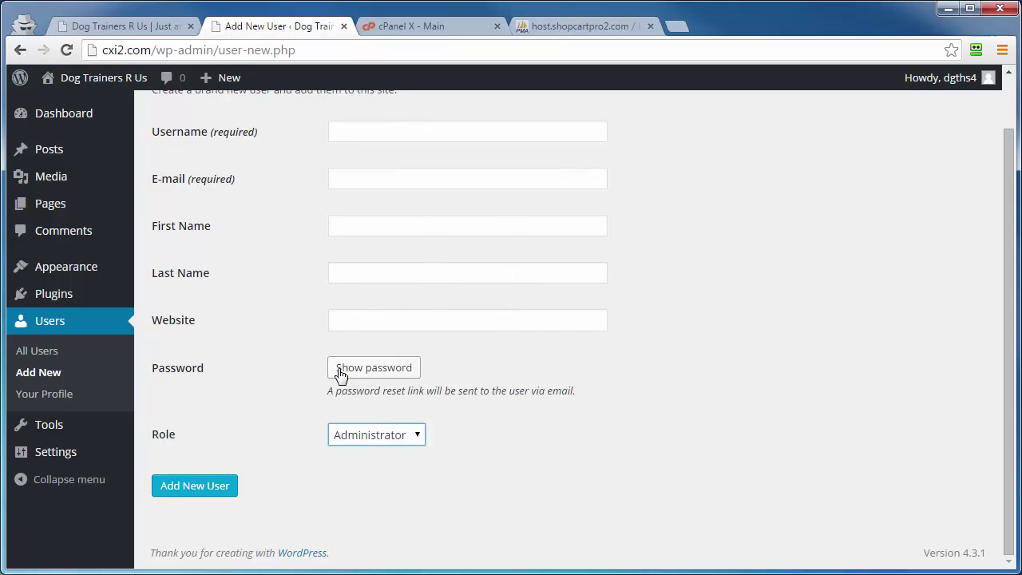
Check the administrator account's ID in the wp_users table and review the list of all WordPress users
left_click(542, 29)
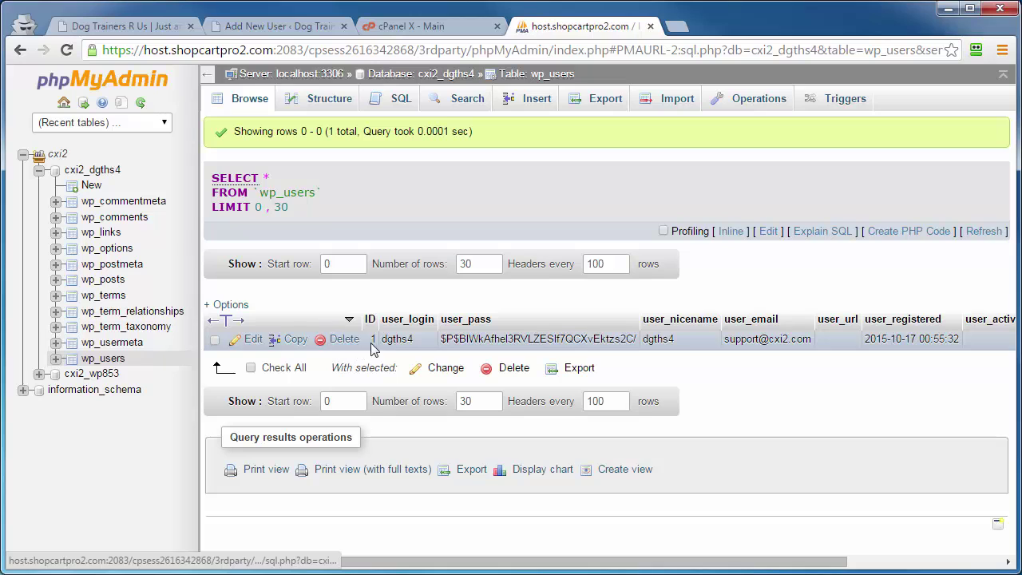
left_click(270, 29)
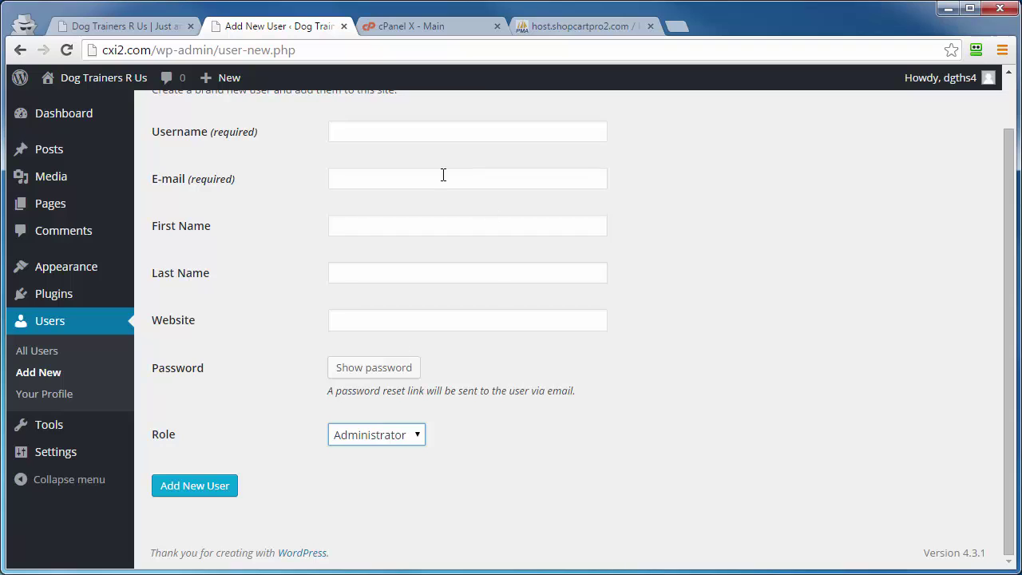
left_click(42, 350)
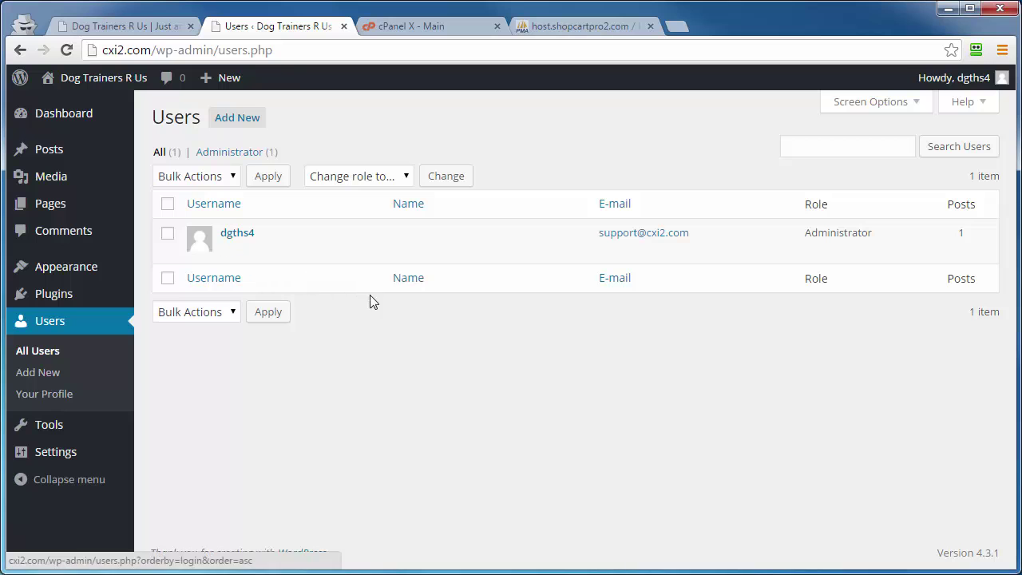
mouse_move(52, 302)
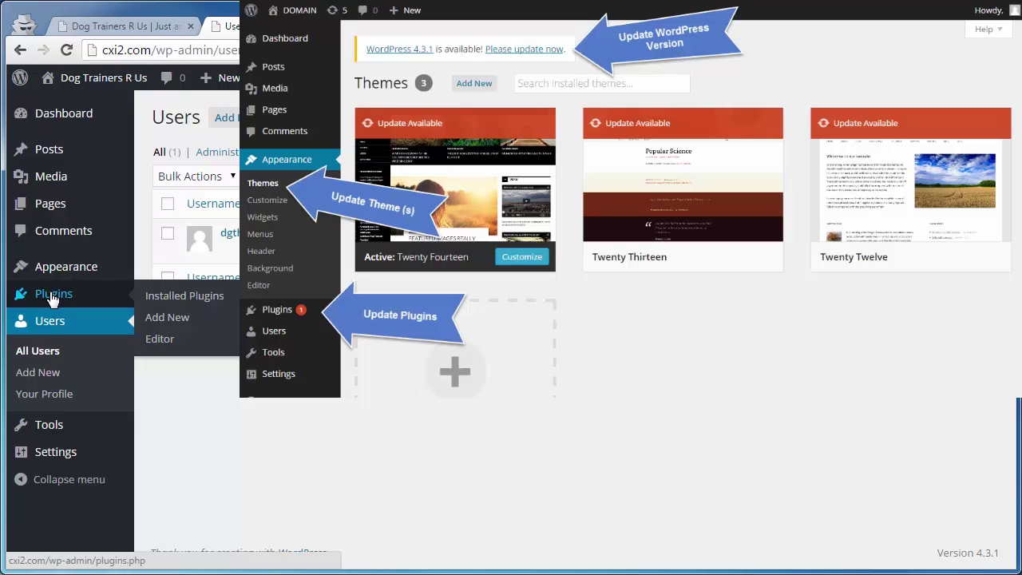
mouse_move(32, 268)
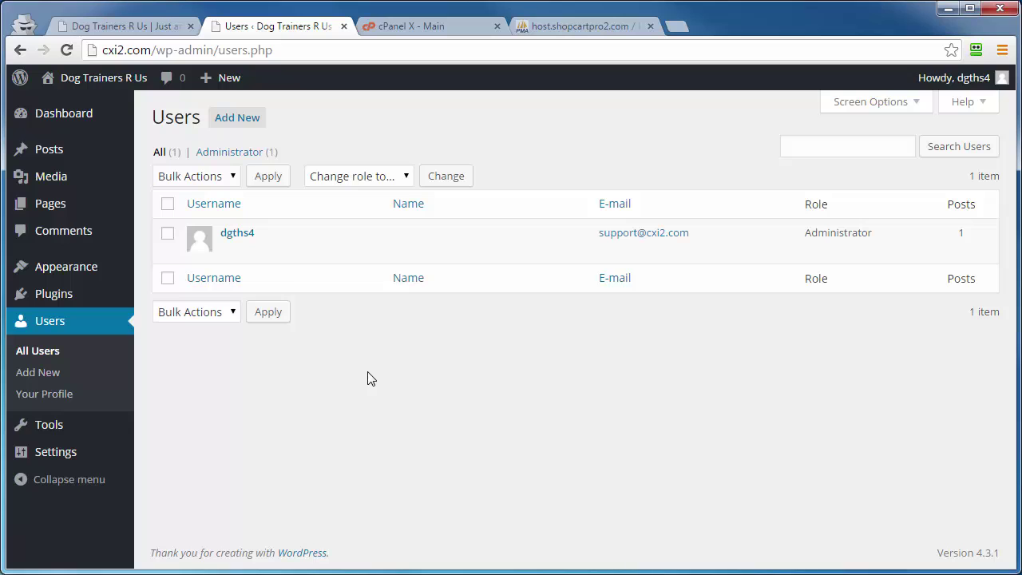
Examine the public homepage's source code for exposed WordPress version information, and close the source view
left_click(106, 29)
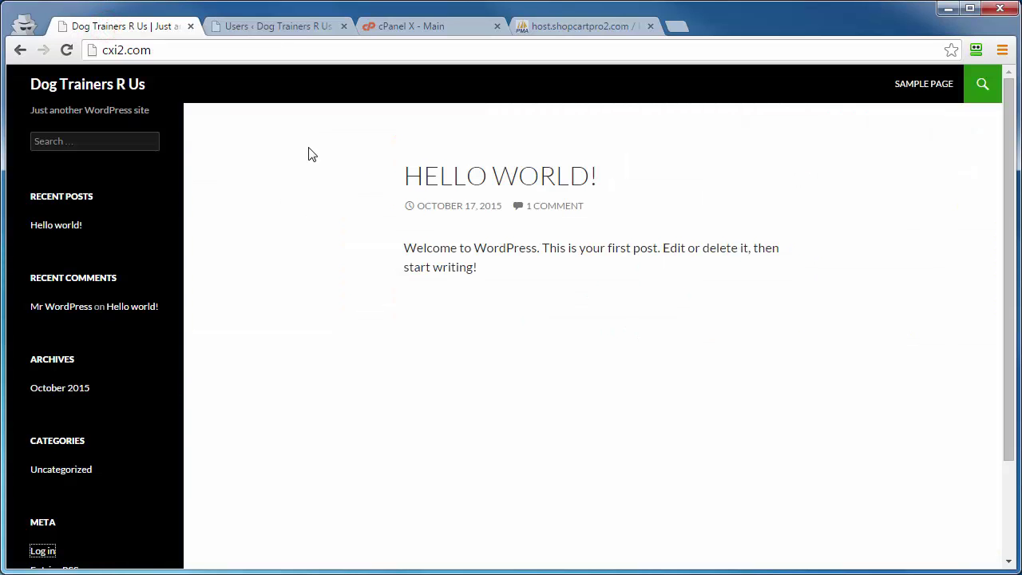
right_click(278, 234)
right_click(238, 177)
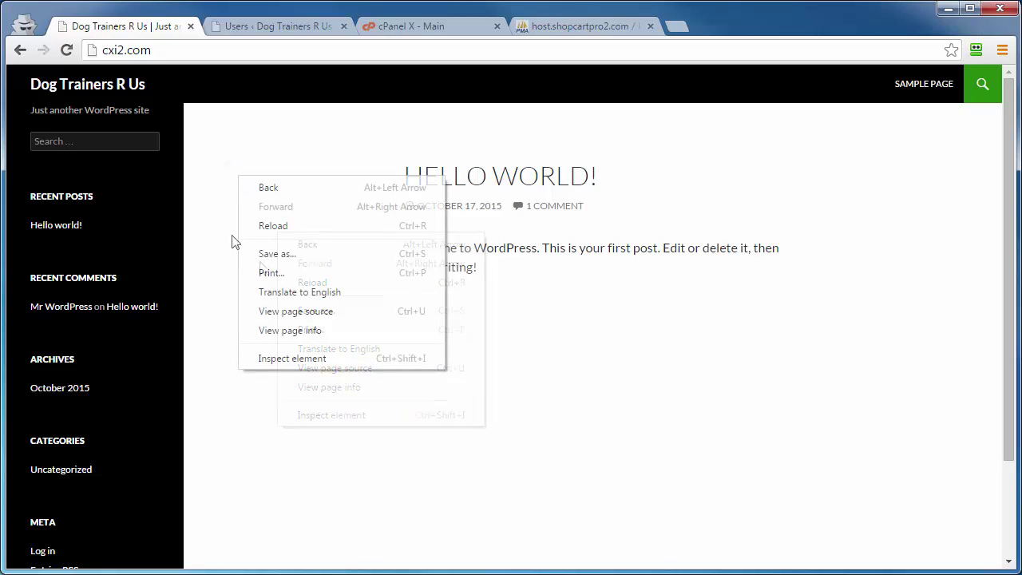
left_click(327, 315)
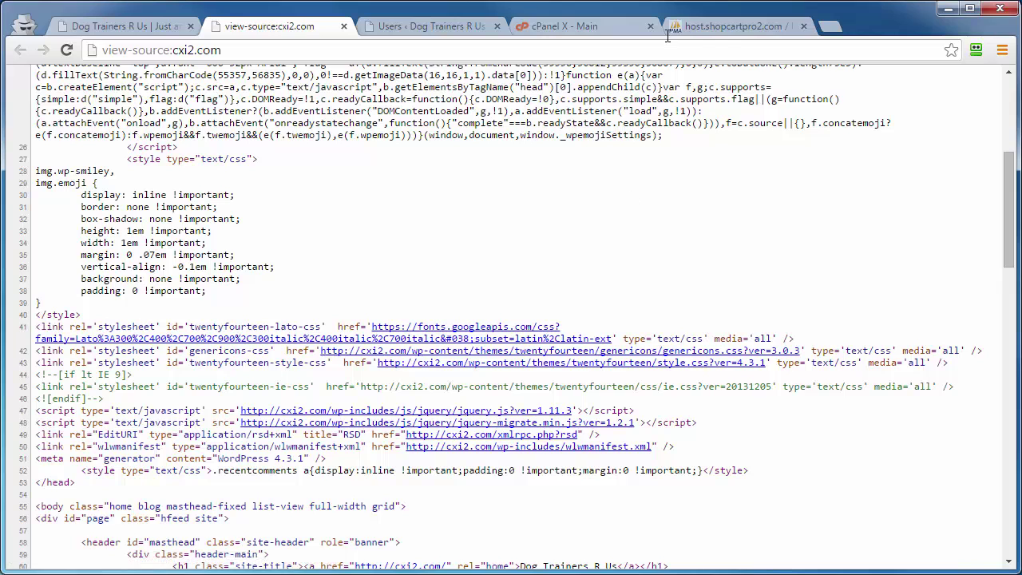
left_click(343, 26)
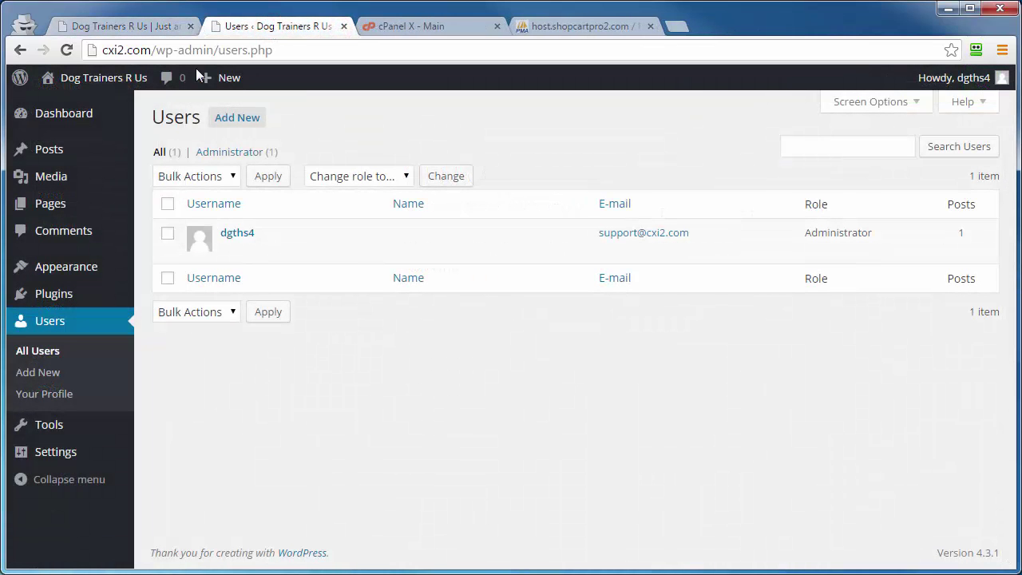
Install and activate the Meta Generator and Version Info Remover plugin and open its settings
mouse_move(41, 293)
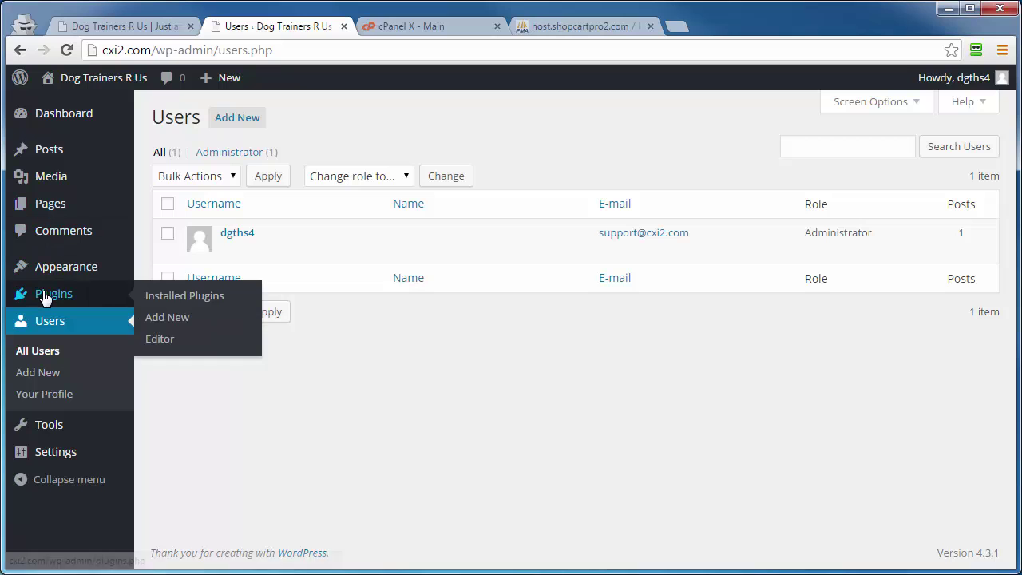
left_click(167, 318)
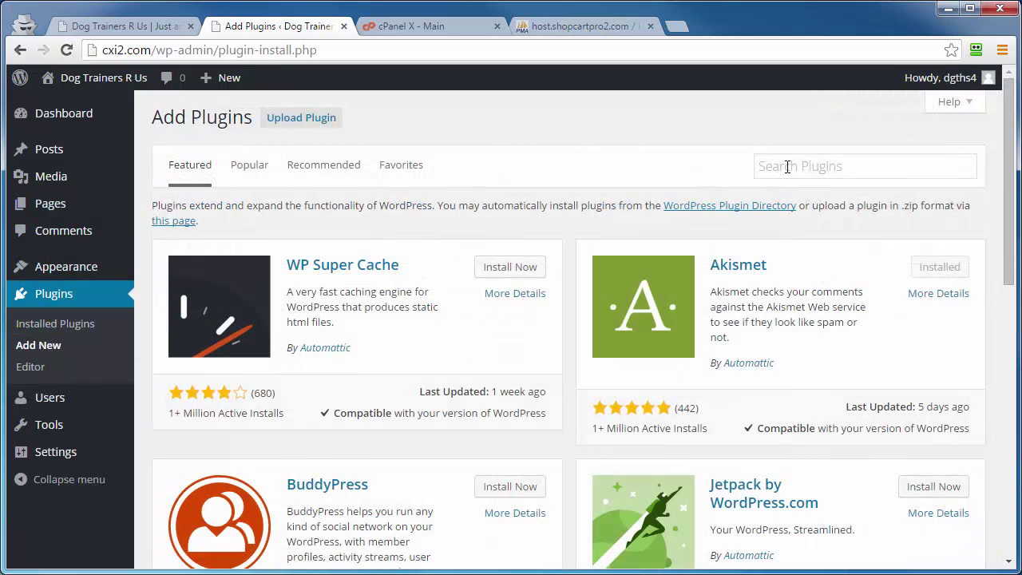
left_click(787, 166)
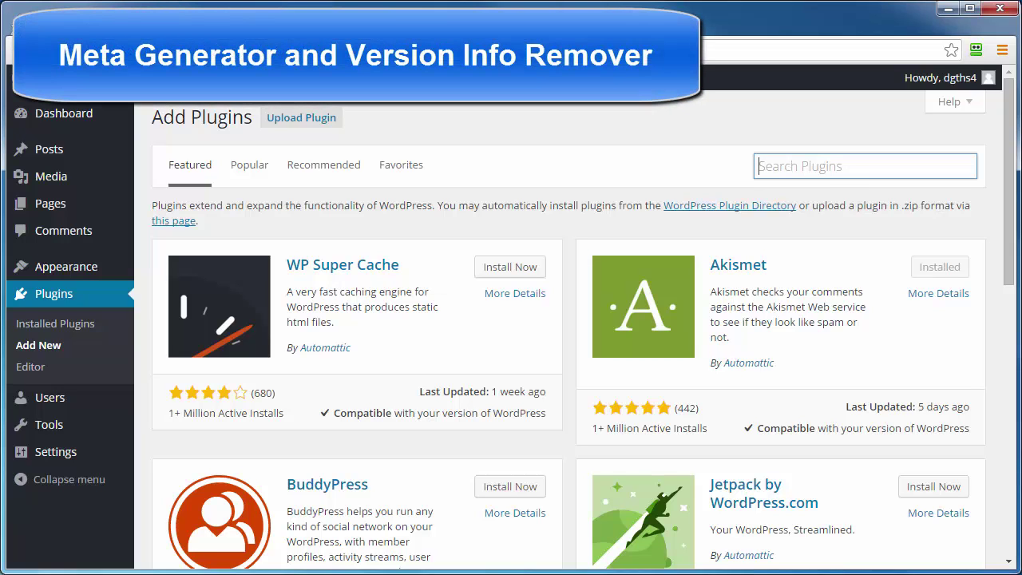
type("Meta Generator and Version Info Remover")
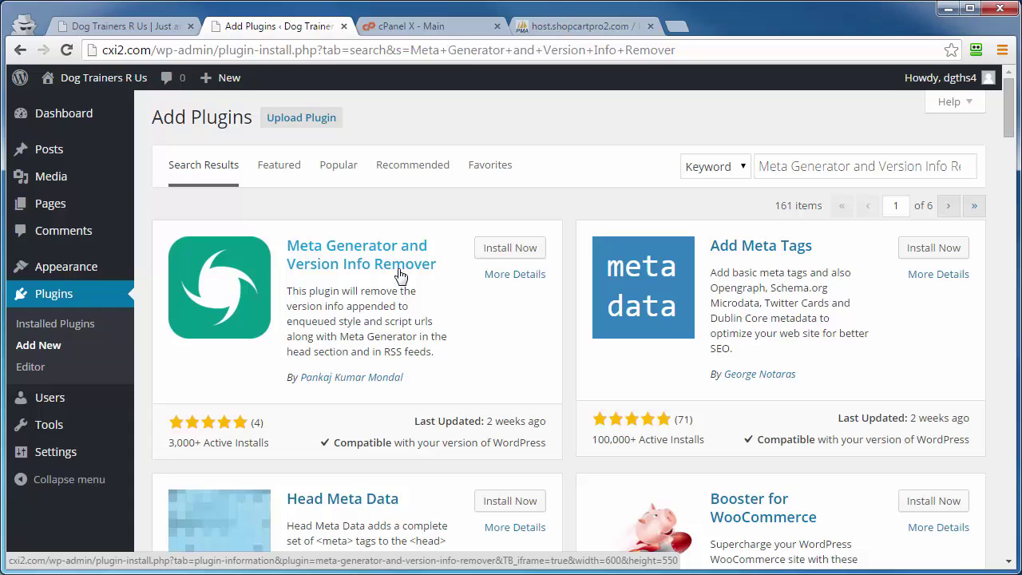
left_click(510, 249)
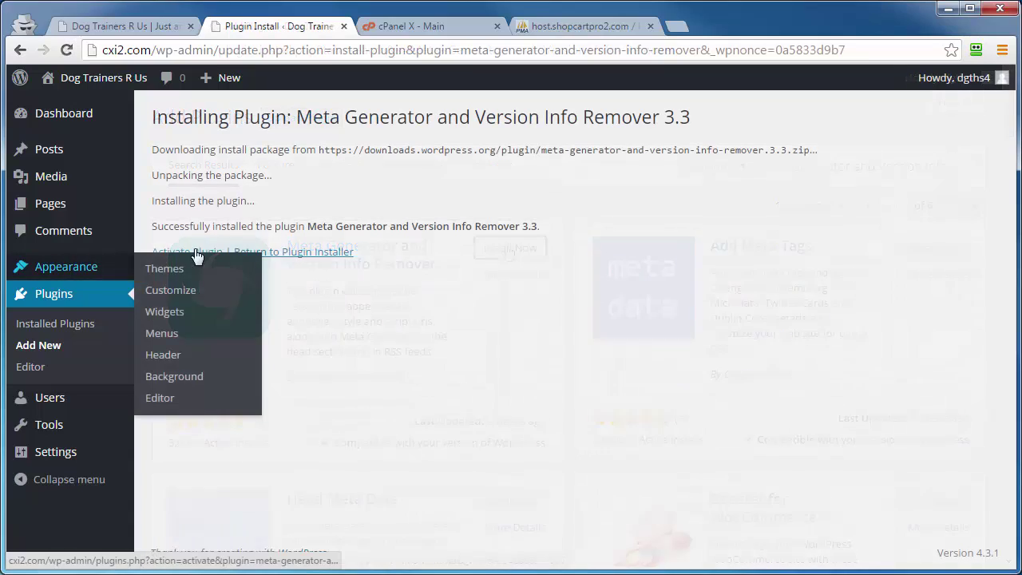
left_click(187, 254)
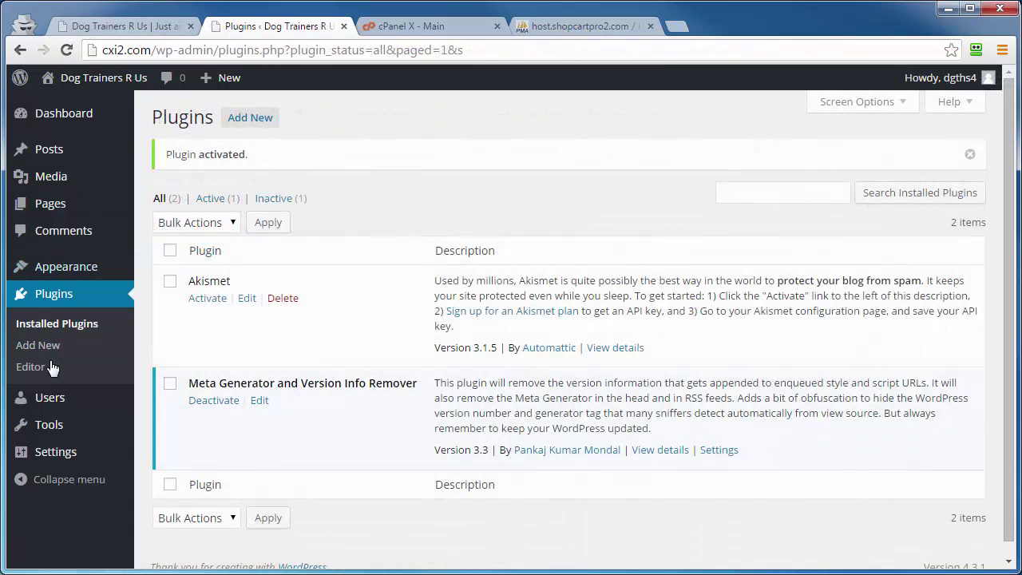
mouse_move(45, 454)
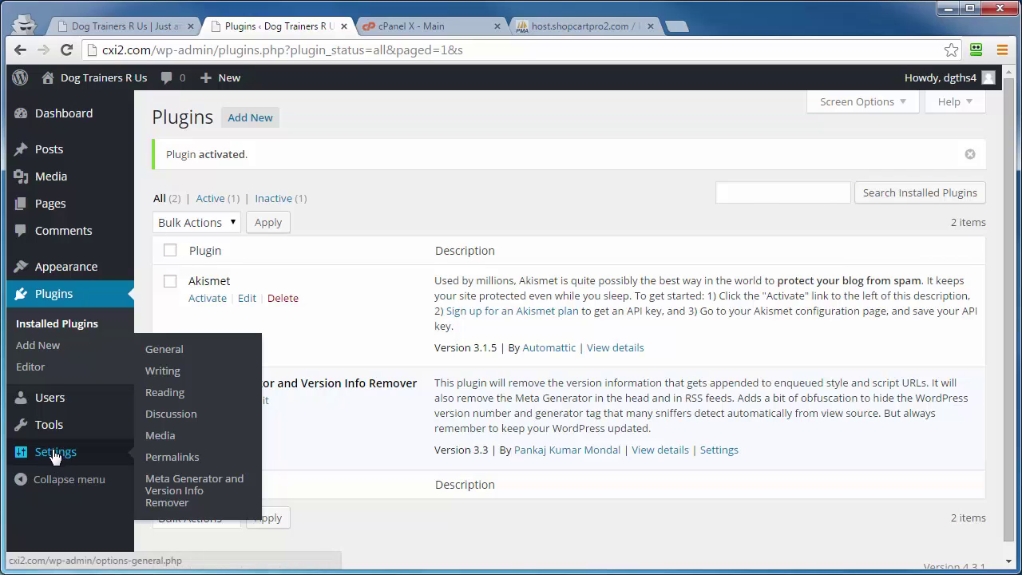
left_click(173, 493)
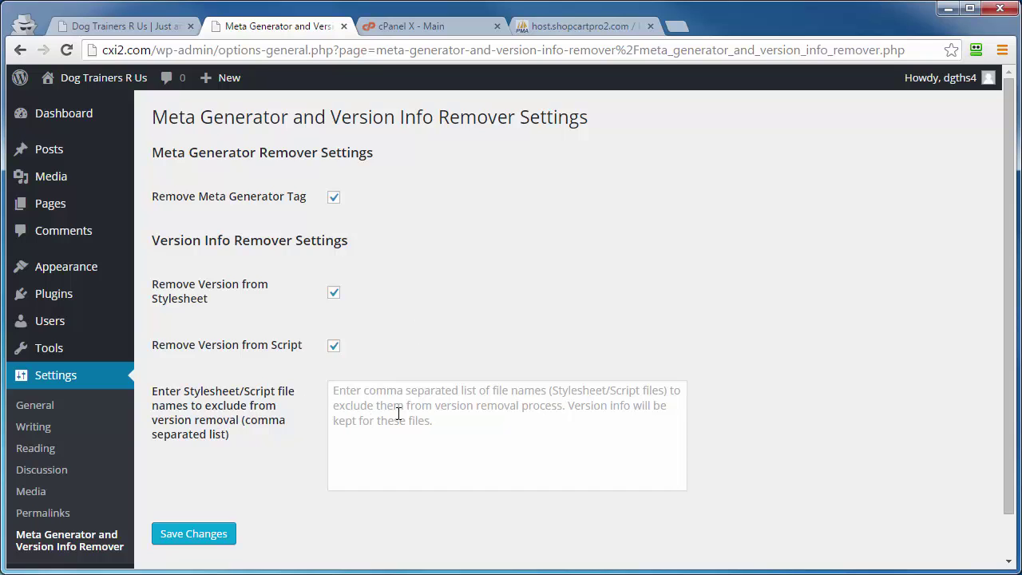
Reload the public homepage and inspect its source code for the generator tag and version numbers, closing the source view when done
left_click(120, 26)
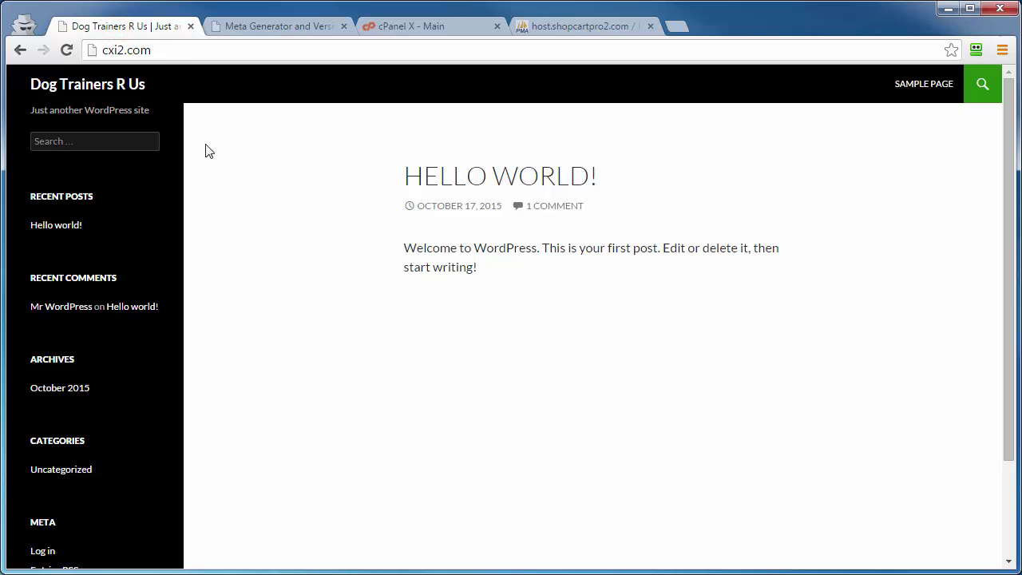
left_click(103, 84)
right_click(288, 183)
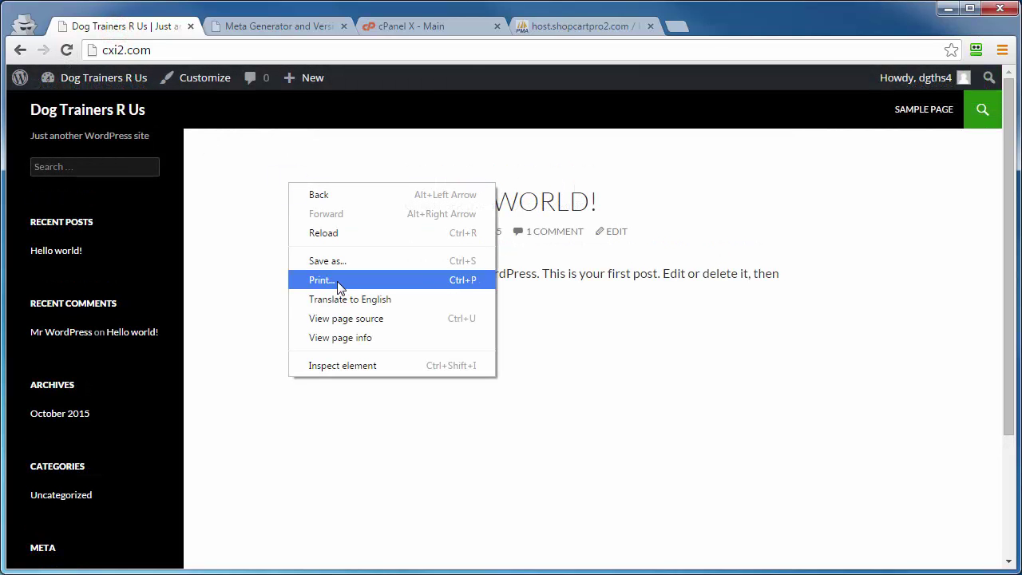
left_click(345, 318)
scroll(343, 319, "down", 5)
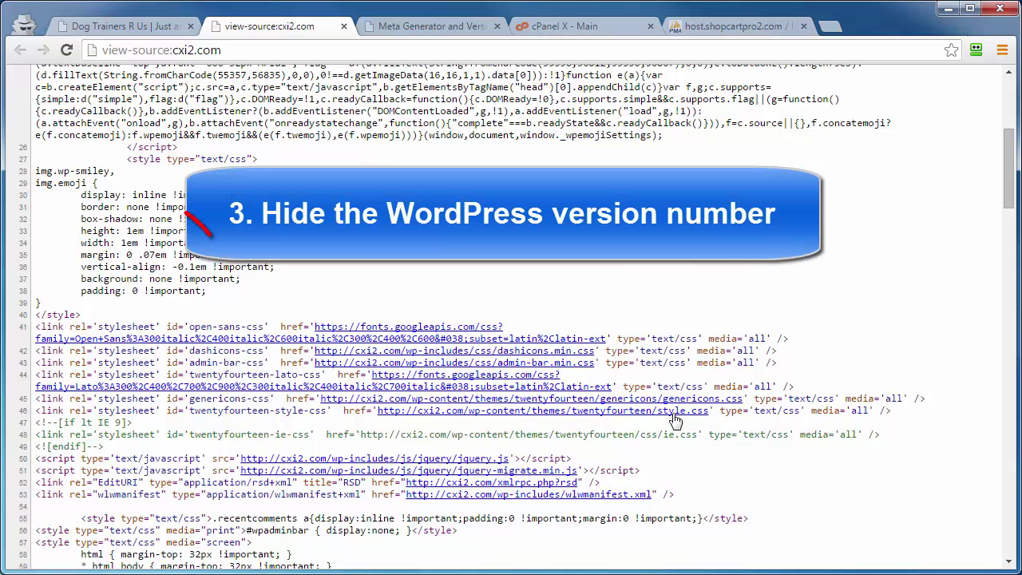
left_click(343, 28)
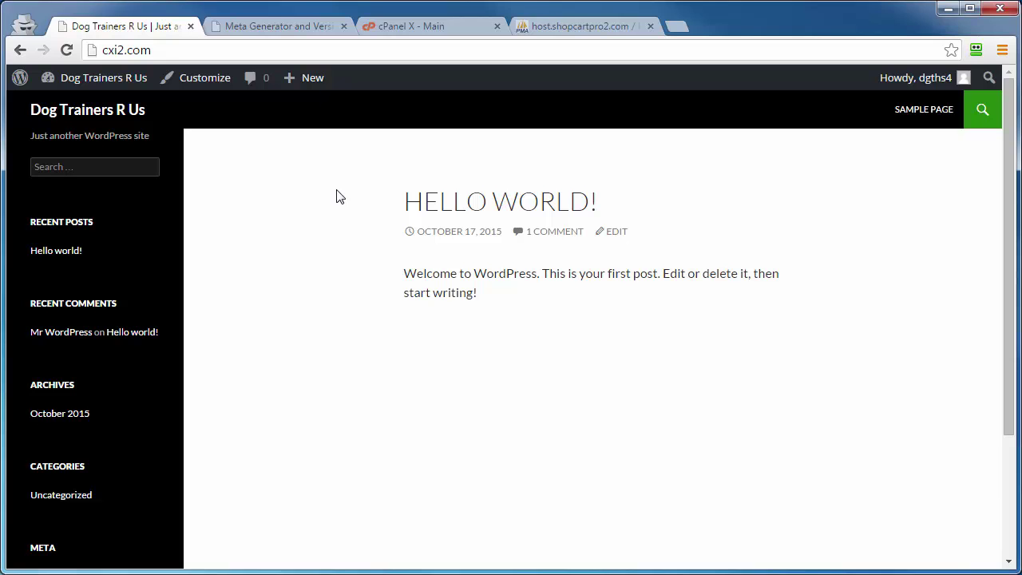
Search for updraft, install and activate the UpdraftPlus Backup and Restoration plugin, and open its backup settings
left_click(292, 28)
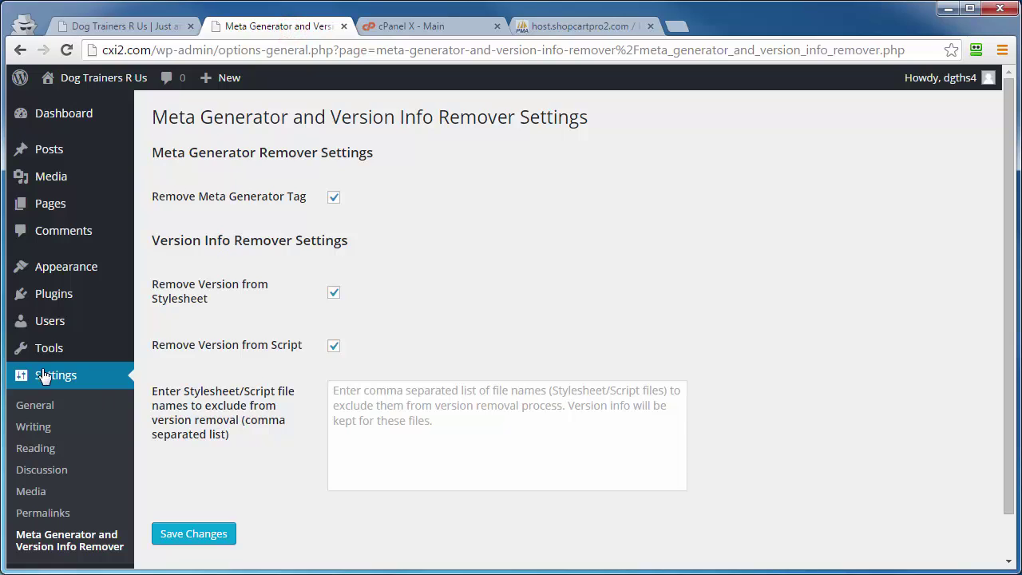
mouse_move(30, 297)
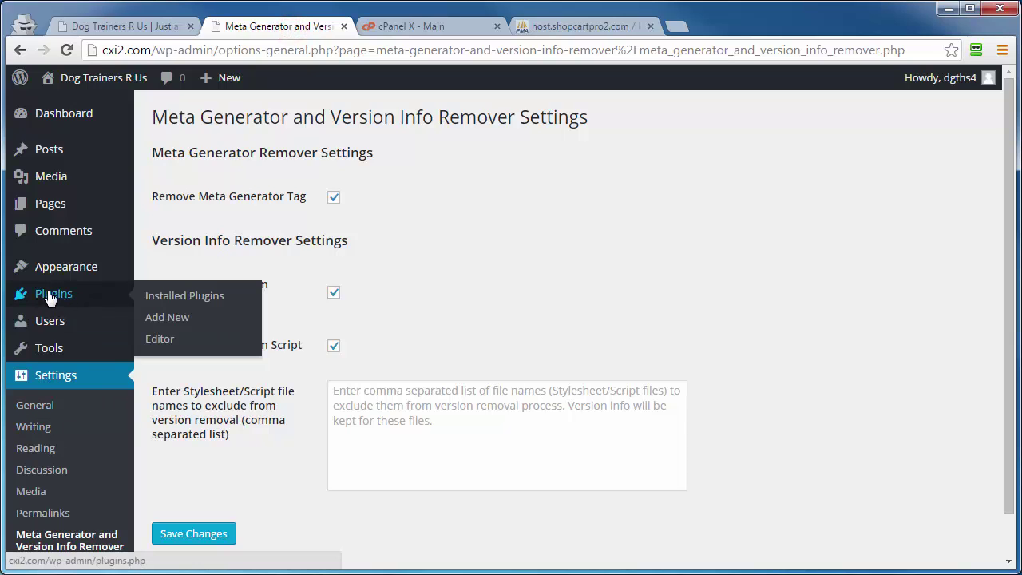
left_click(167, 318)
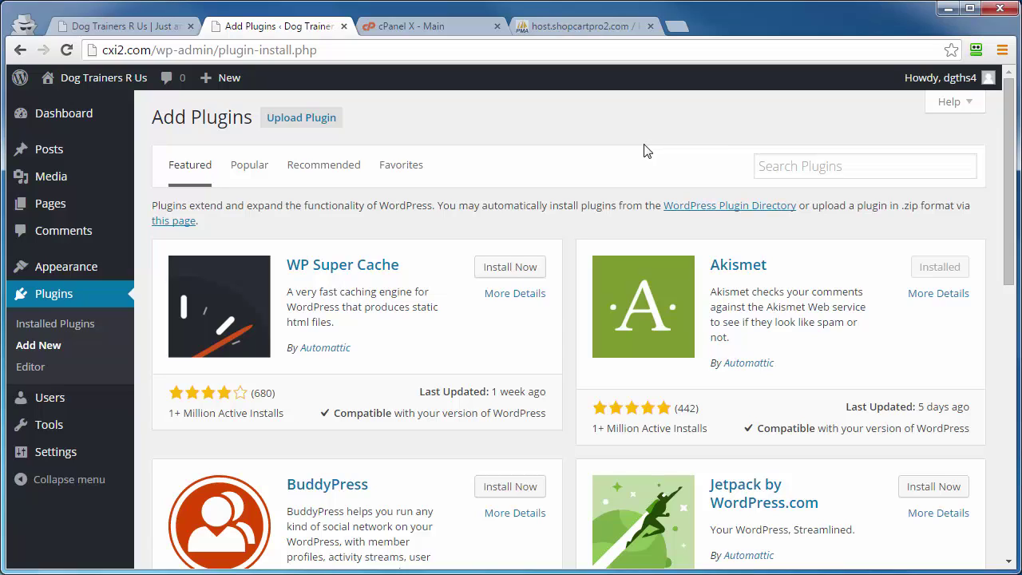
left_click(780, 165)
type("updraft")
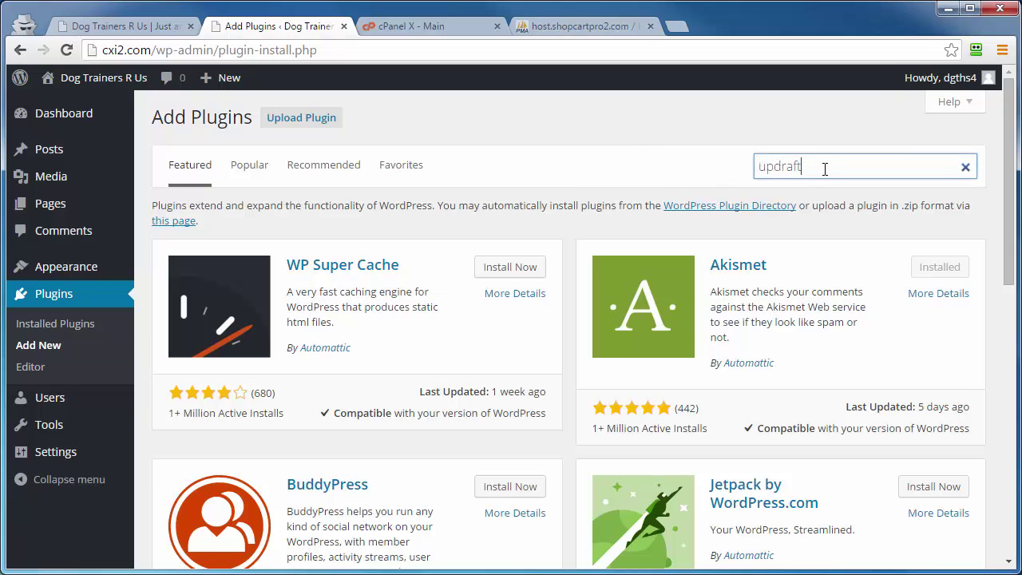
key("Return")
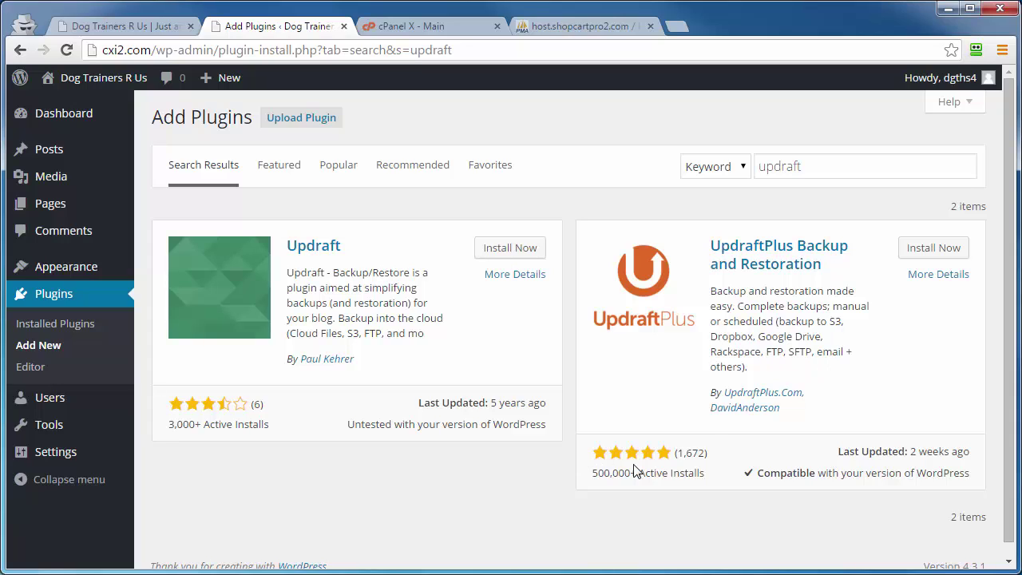
left_click(931, 256)
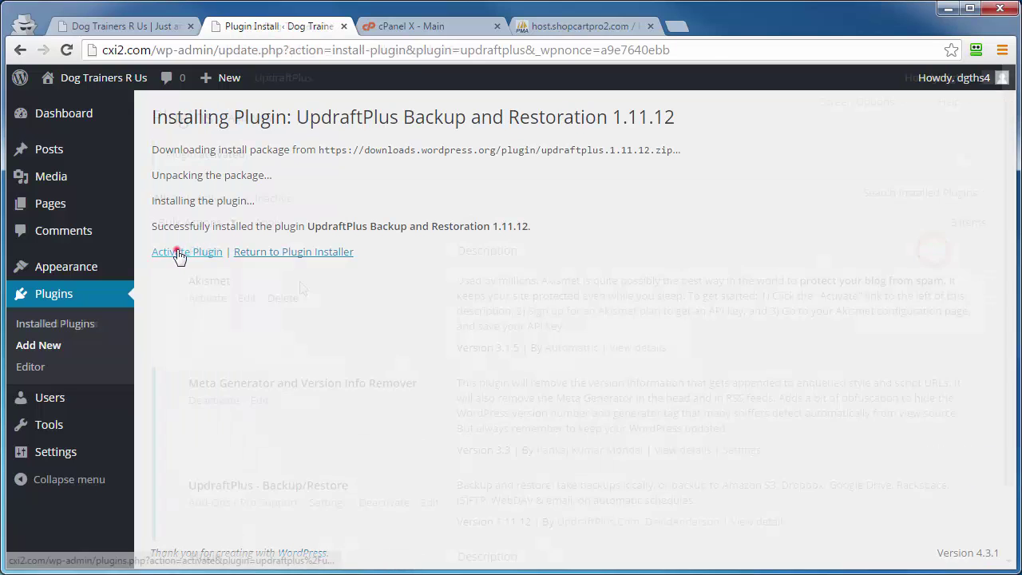
left_click(178, 254)
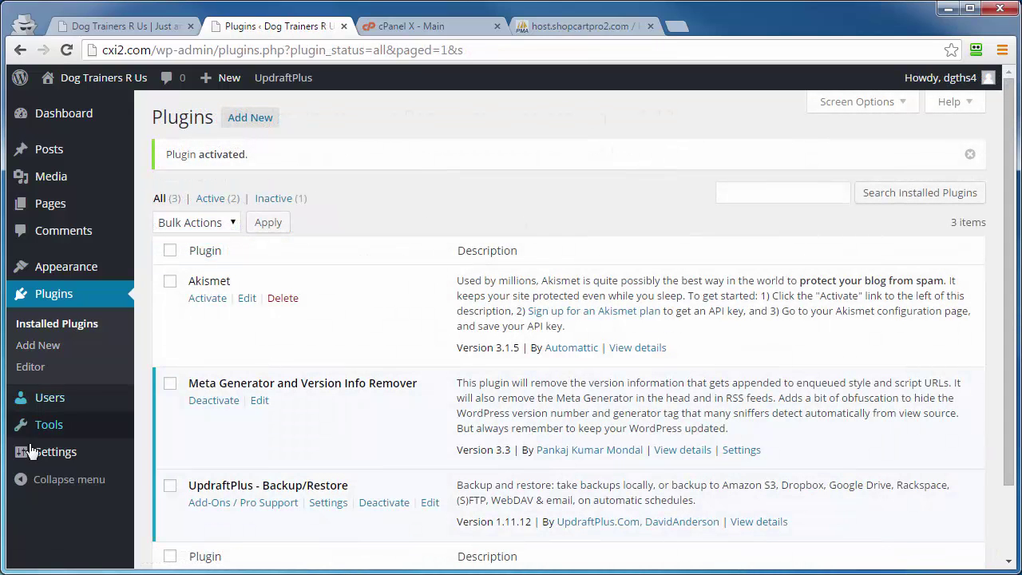
mouse_move(48, 452)
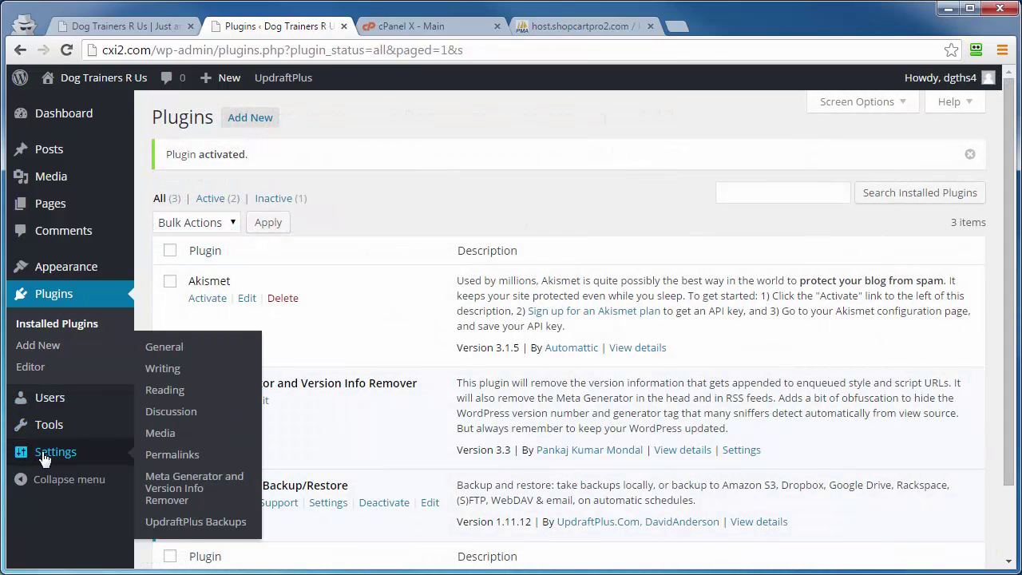
left_click(160, 523)
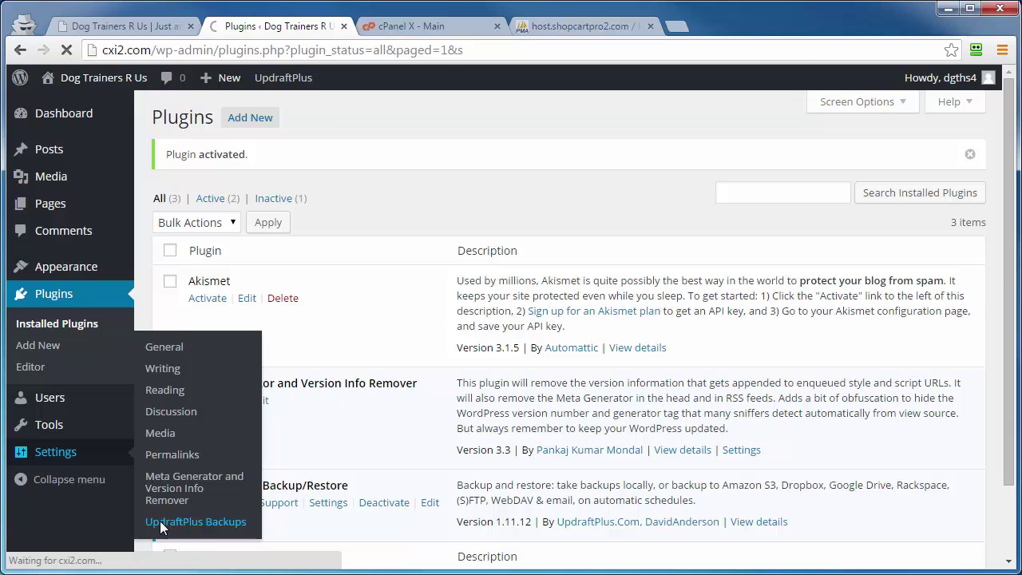